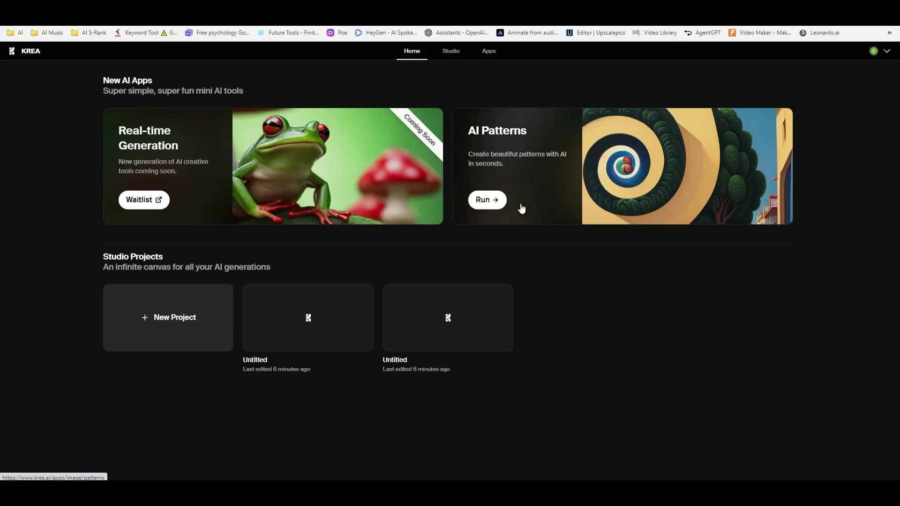
Step: Open the AI Patterns app and browse the list of pattern presets
{"action": "left_click", "coordinate": [489, 205]}
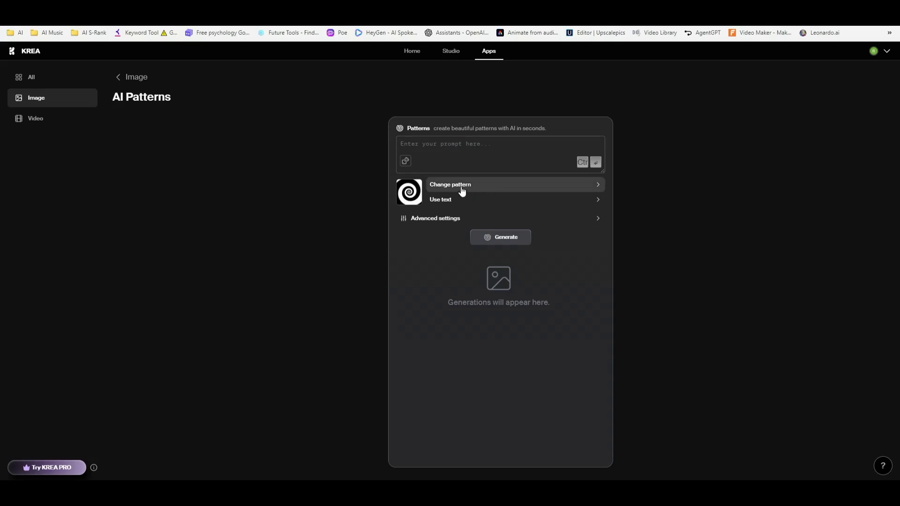
{"action": "left_click", "coordinate": [488, 193]}
{"action": "scroll", "coordinate": [616, 269], "scroll_direction": "down", "scroll_amount": 5}
{"action": "scroll", "coordinate": [616, 269], "scroll_direction": "up", "scroll_amount": 5}
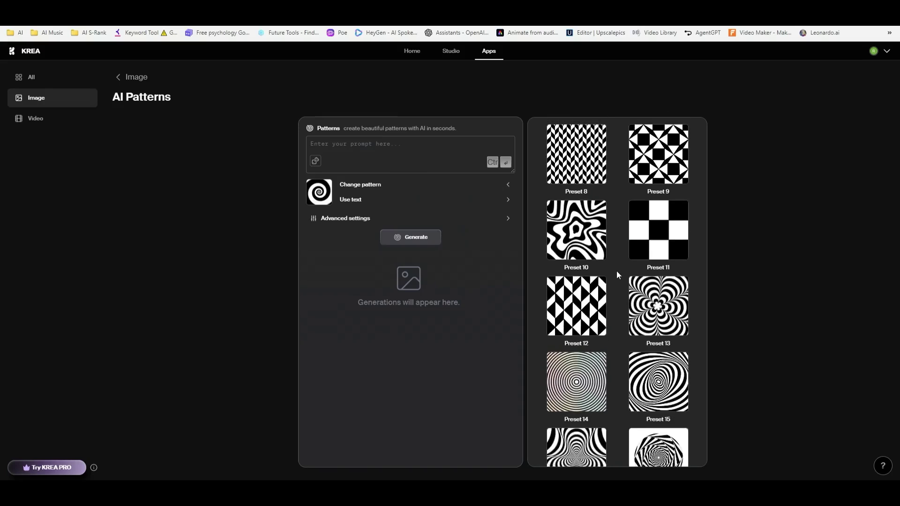
Step: Generate spiral images from the prompt 'the snow and the clouds'
{"action": "left_click", "coordinate": [415, 151]}
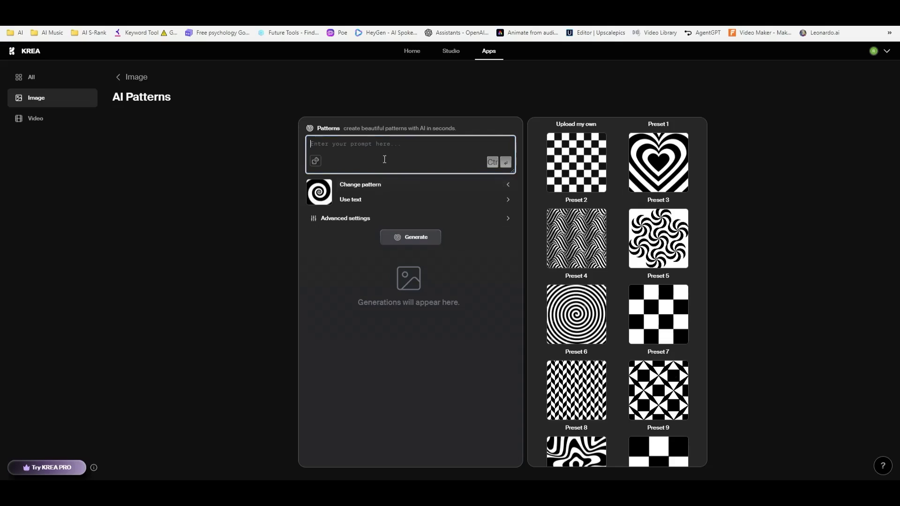
{"action": "scroll", "coordinate": [562, 206], "scroll_direction": "up", "scroll_amount": 2}
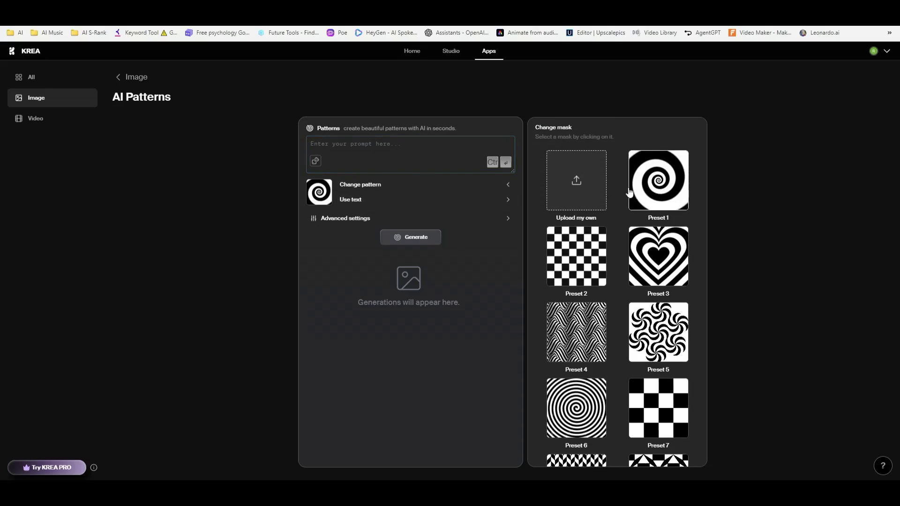
{"action": "type", "text": "the sn"}
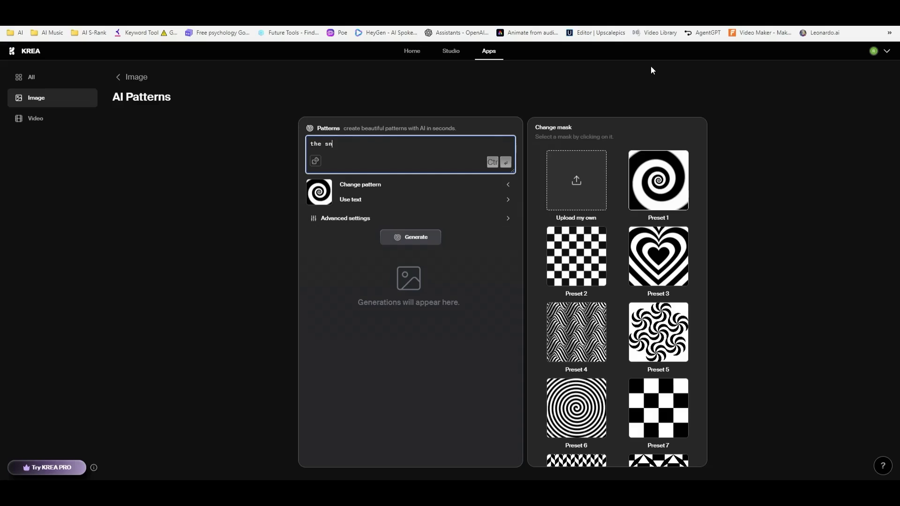
{"action": "type", "text": "clou"}
{"action": "left_click", "coordinate": [410, 236]}
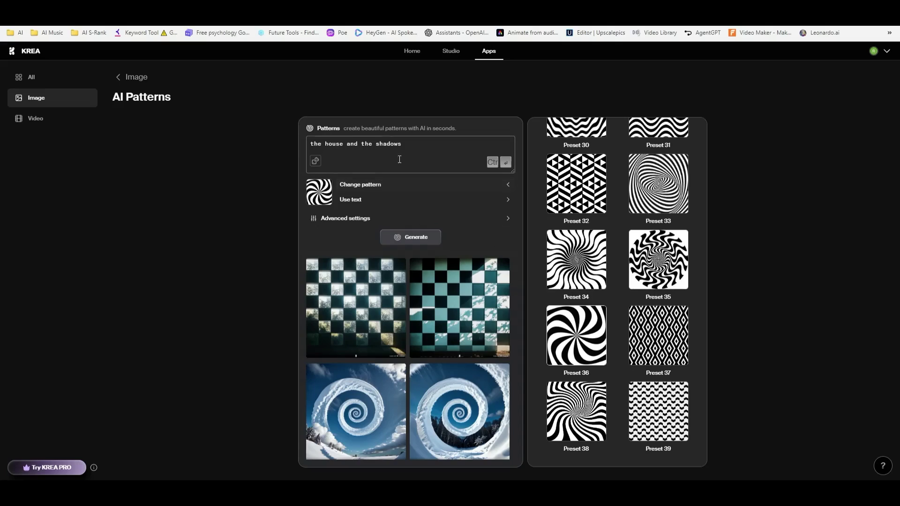
Step: Replace the prompt with 'the windmill in the summer, studio ghibli style' and generate images
{"action": "left_click", "coordinate": [399, 159]}
{"action": "key", "text": "ctrl+a"}
{"action": "type", "text": "the windmill"}
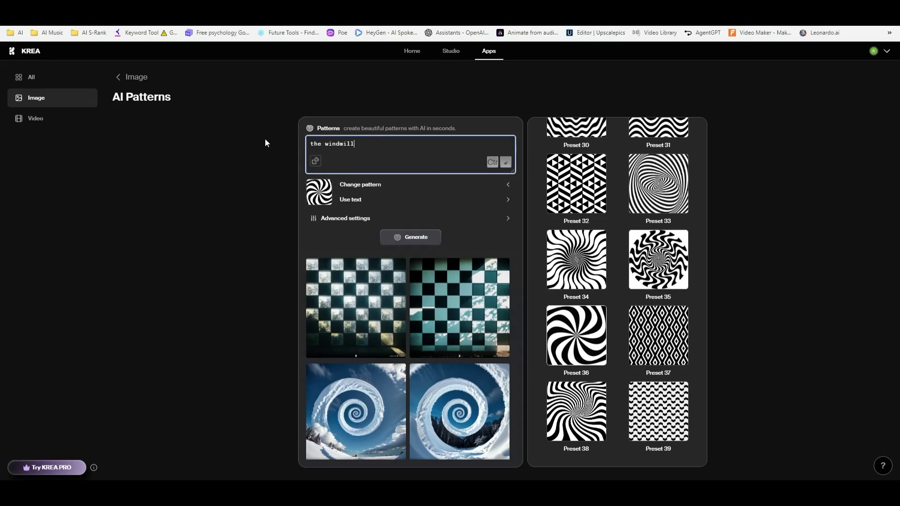
{"action": "type", "text": " in the summer, studio ghibli st"}
{"action": "type", "text": "yle"}
{"action": "left_click", "coordinate": [415, 238]}
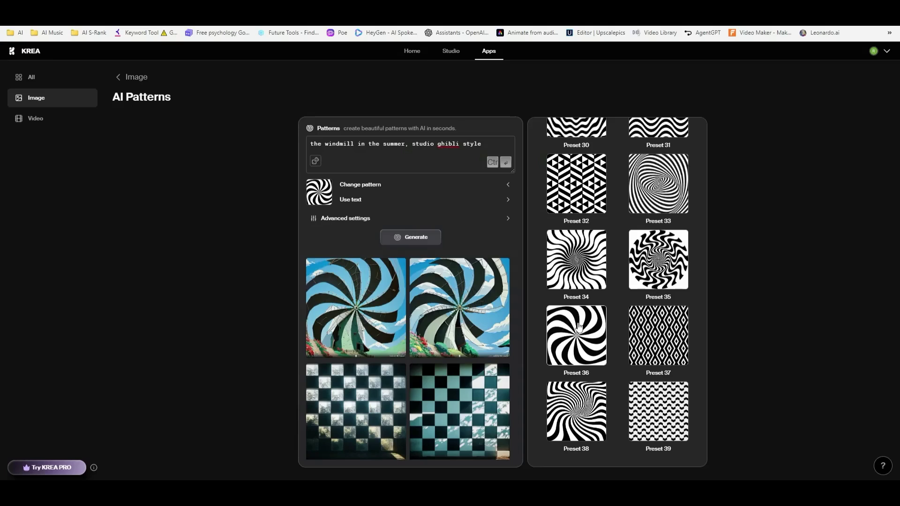
{"action": "scroll", "coordinate": [613, 328], "scroll_direction": "down", "scroll_amount": 3}
{"action": "scroll", "coordinate": [613, 327], "scroll_direction": "down", "scroll_amount": 3}
{"action": "scroll", "coordinate": [613, 328], "scroll_direction": "up", "scroll_amount": 2}
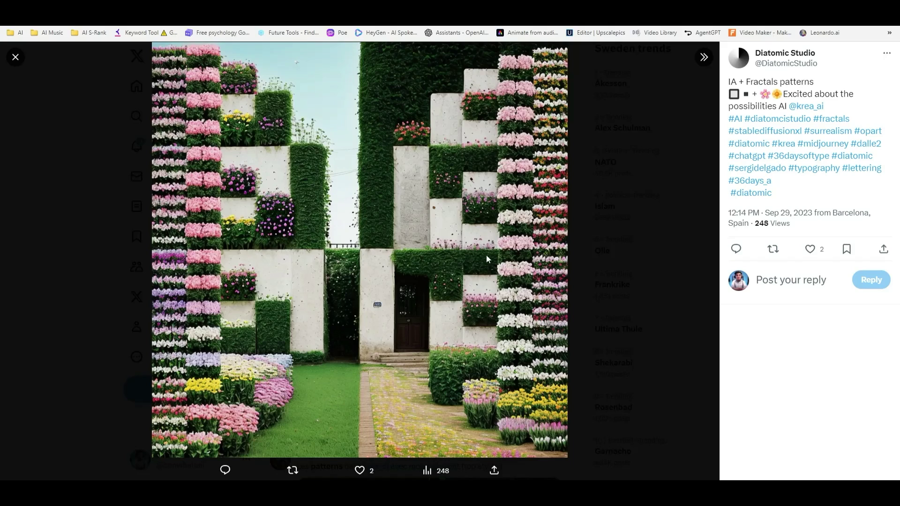
Step: Close the flower garden image and view the desert logo and its cyberpunk version full size
{"action": "left_click", "coordinate": [16, 57]}
{"action": "scroll", "coordinate": [441, 277], "scroll_direction": "down", "scroll_amount": 4}
{"action": "scroll", "coordinate": [441, 277], "scroll_direction": "down", "scroll_amount": 2}
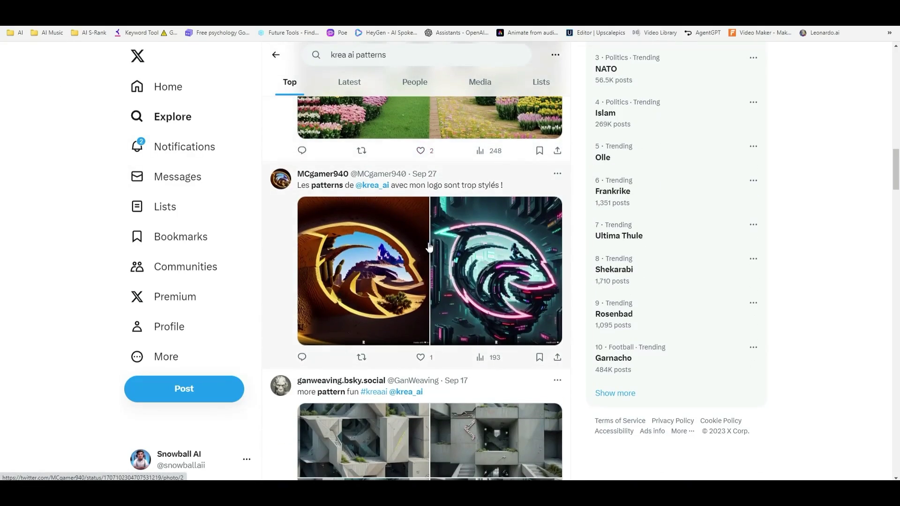
{"action": "left_click", "coordinate": [371, 251]}
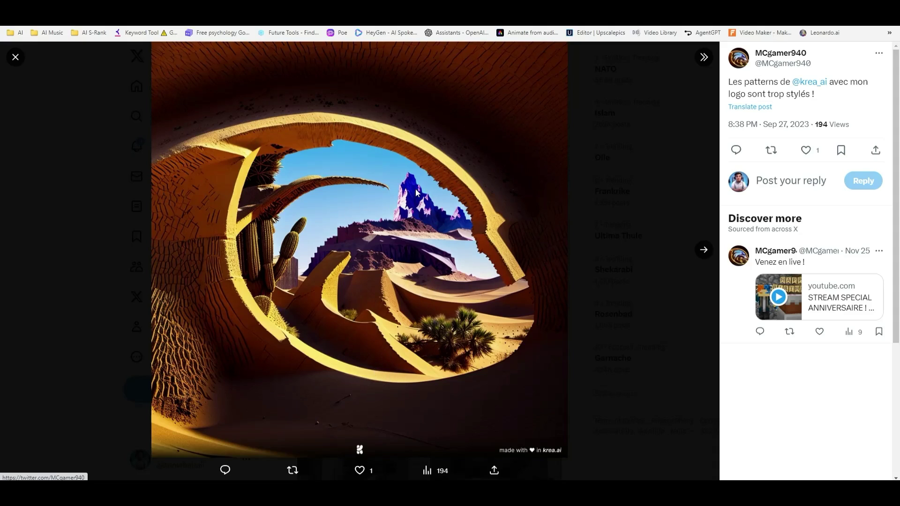
{"action": "key", "text": "Right"}
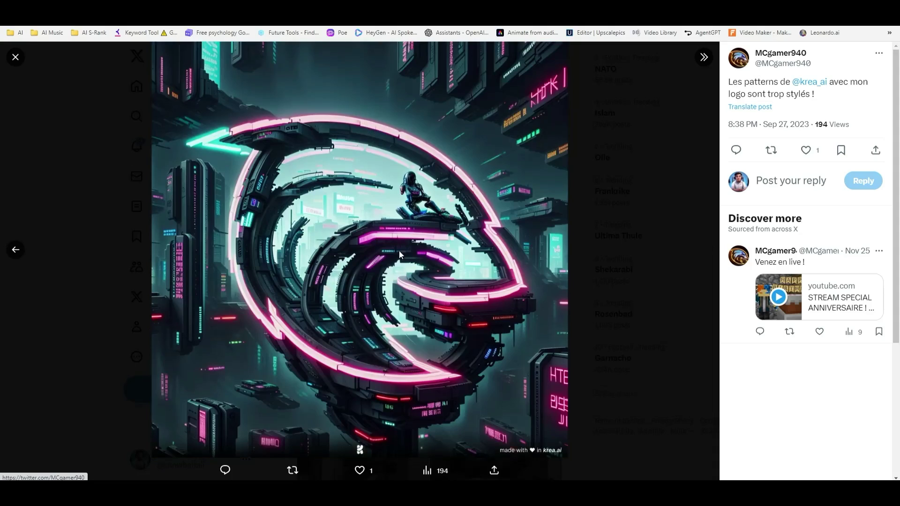
Step: Browse the concrete building and hills images, then return to the results feed
{"action": "key", "text": "Right"}
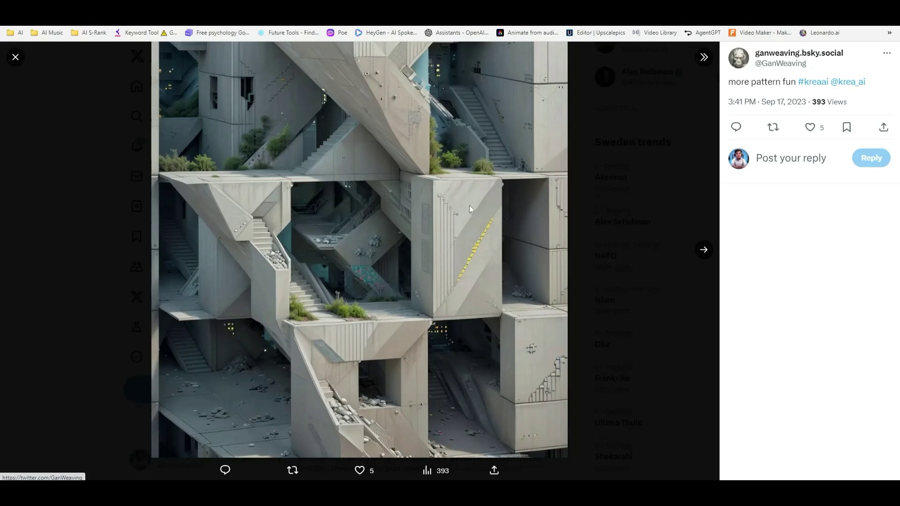
{"action": "left_click", "coordinate": [703, 249]}
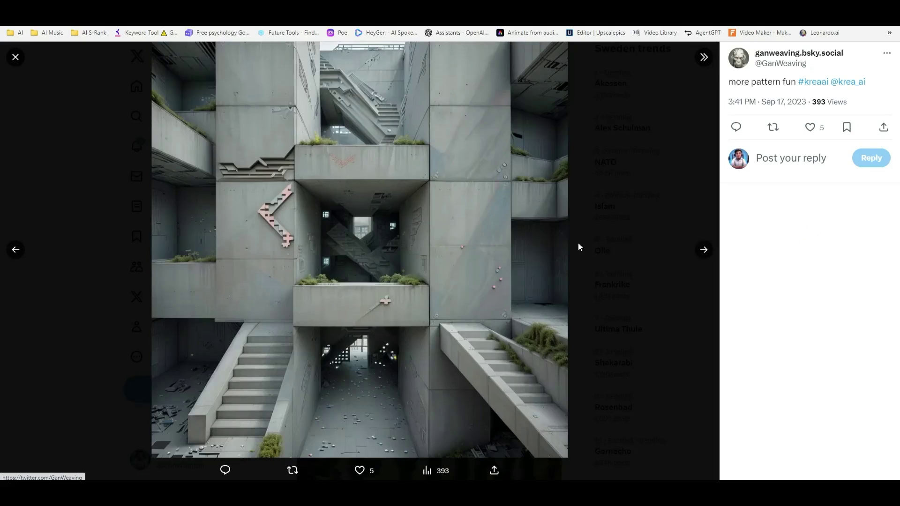
{"action": "left_click", "coordinate": [704, 251]}
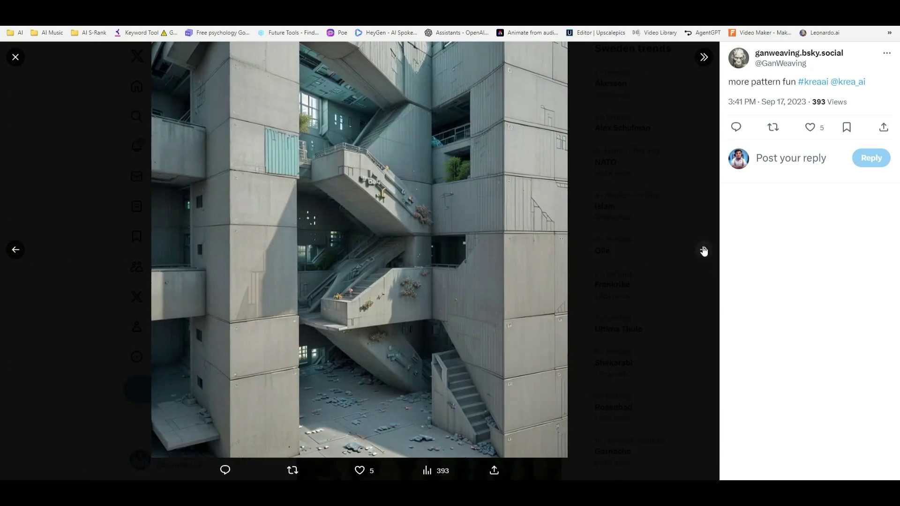
{"action": "left_click", "coordinate": [704, 250]}
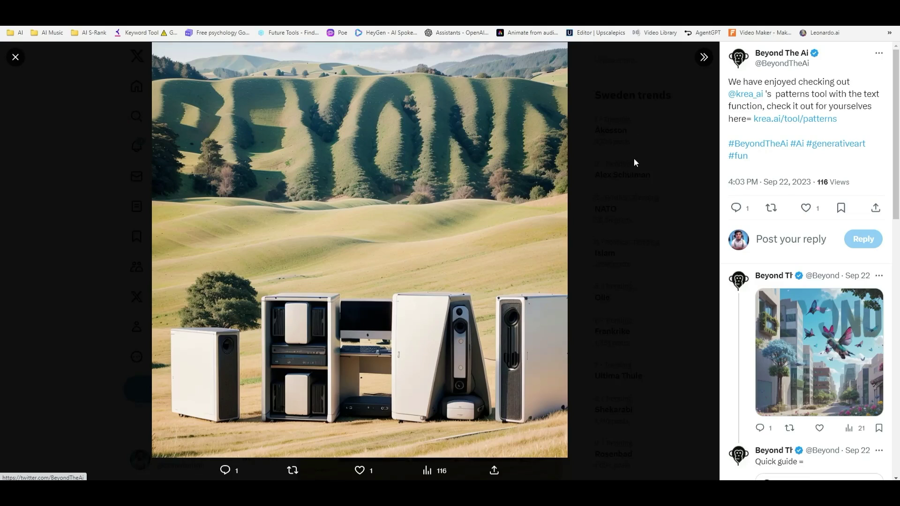
{"action": "left_click", "coordinate": [15, 57]}
{"action": "scroll", "coordinate": [300, 253], "scroll_direction": "down", "scroll_amount": 3}
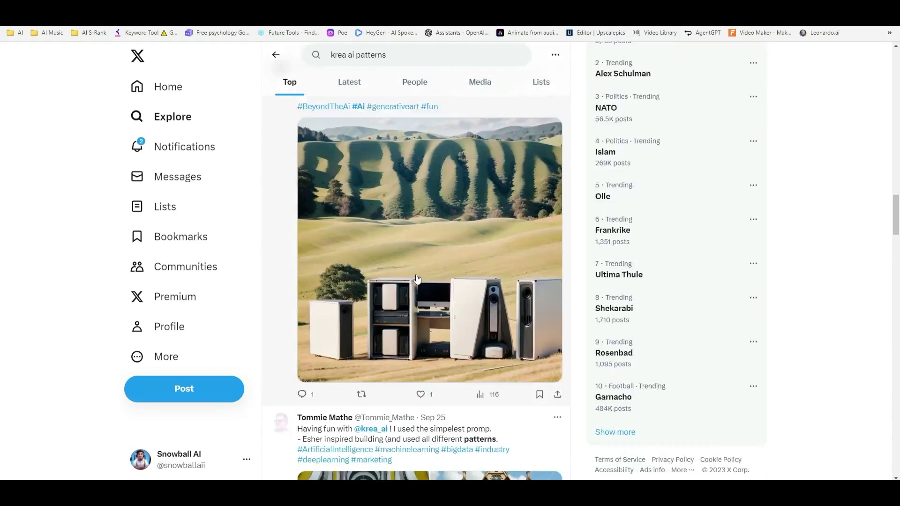
Step: View the striped building, gothic house, wave-patterned building and empty street images full size
{"action": "scroll", "coordinate": [427, 84], "scroll_direction": "down", "scroll_amount": 5}
{"action": "left_click", "coordinate": [427, 85]}
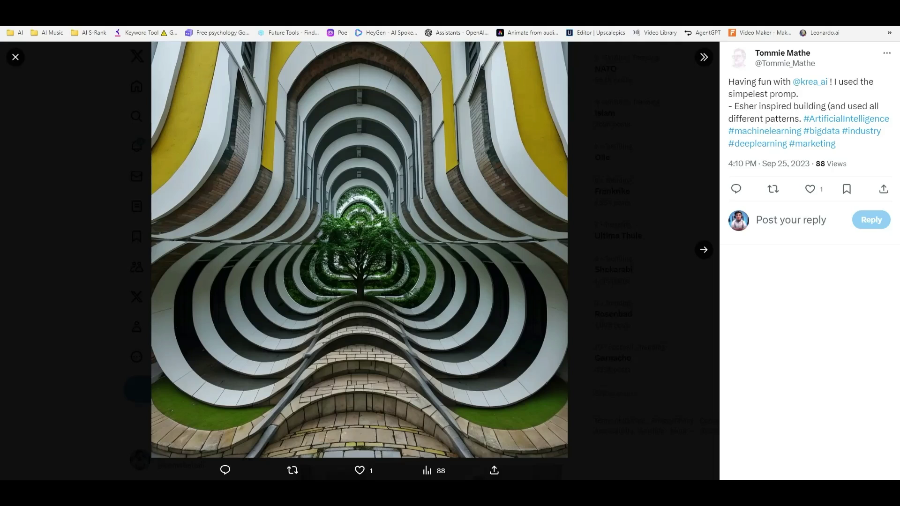
{"action": "left_click", "coordinate": [703, 250]}
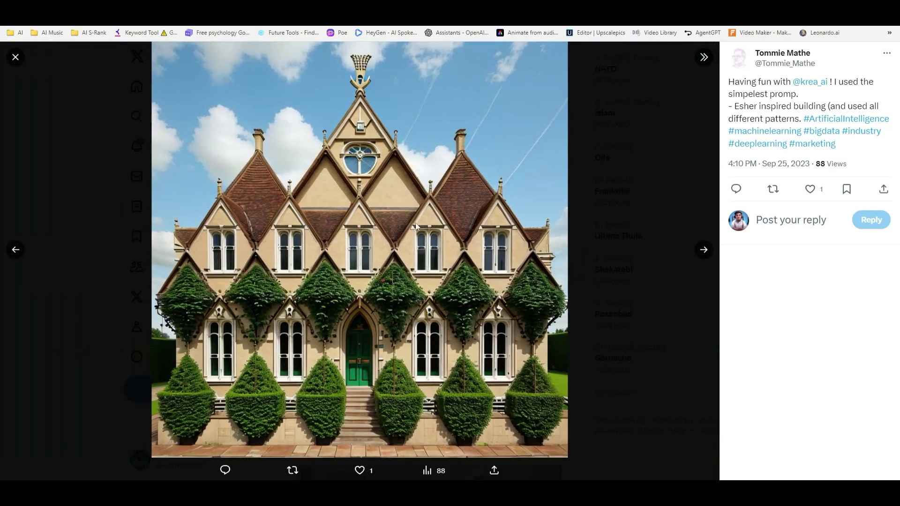
{"action": "left_click", "coordinate": [703, 250]}
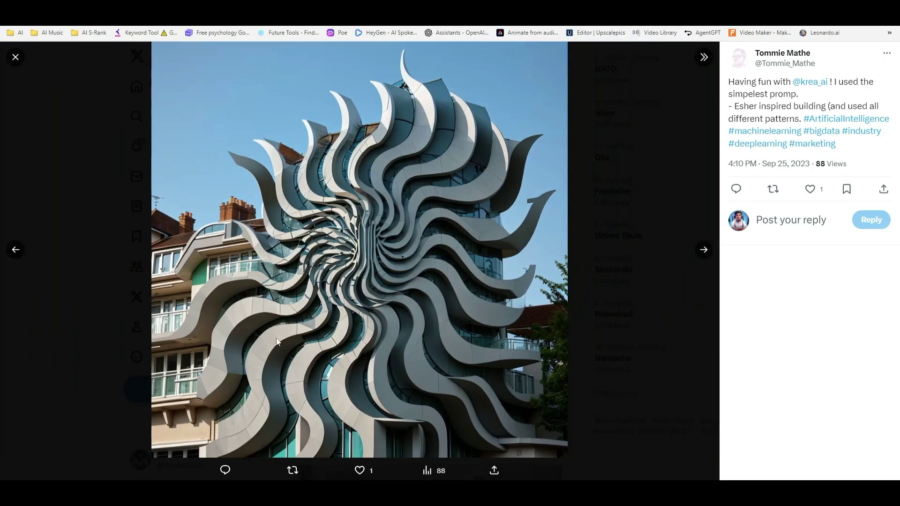
{"action": "left_click", "coordinate": [703, 250]}
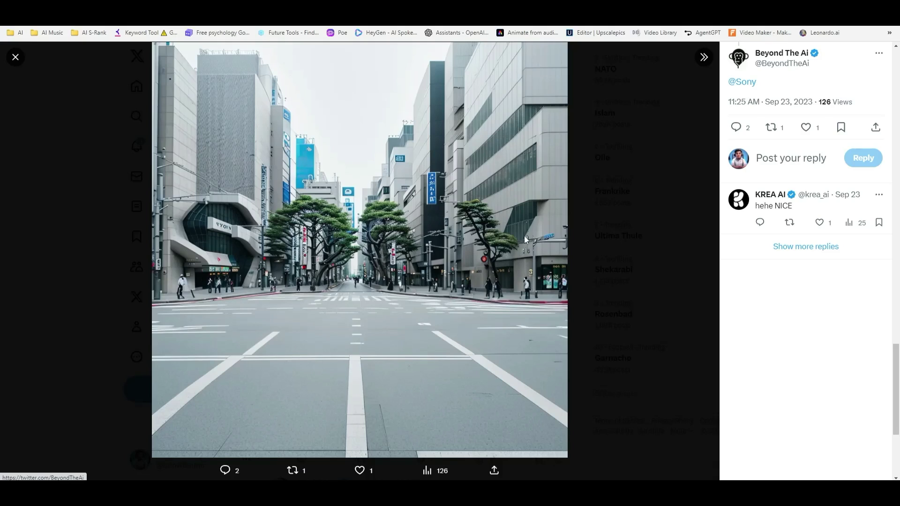
Step: Step through more shared pattern posts, such as the leaf-winged insect and autumn-leaf seascape
{"action": "key", "text": "Right"}
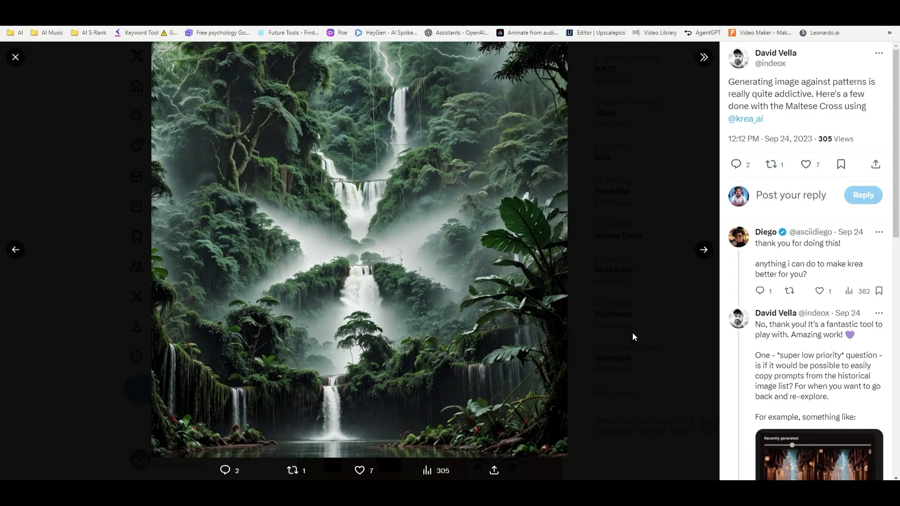
{"action": "scroll", "coordinate": [796, 352], "scroll_direction": "down", "scroll_amount": 2}
{"action": "left_click", "coordinate": [704, 249]}
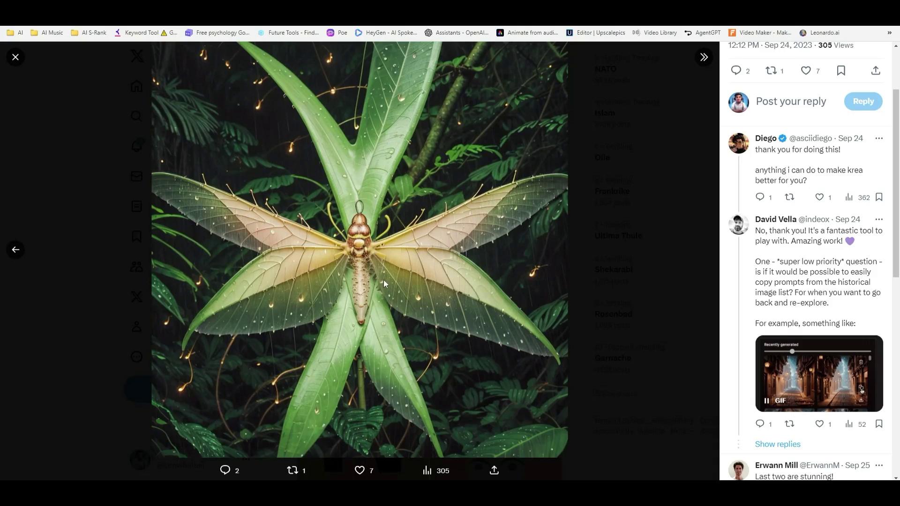
{"action": "key", "text": "j"}
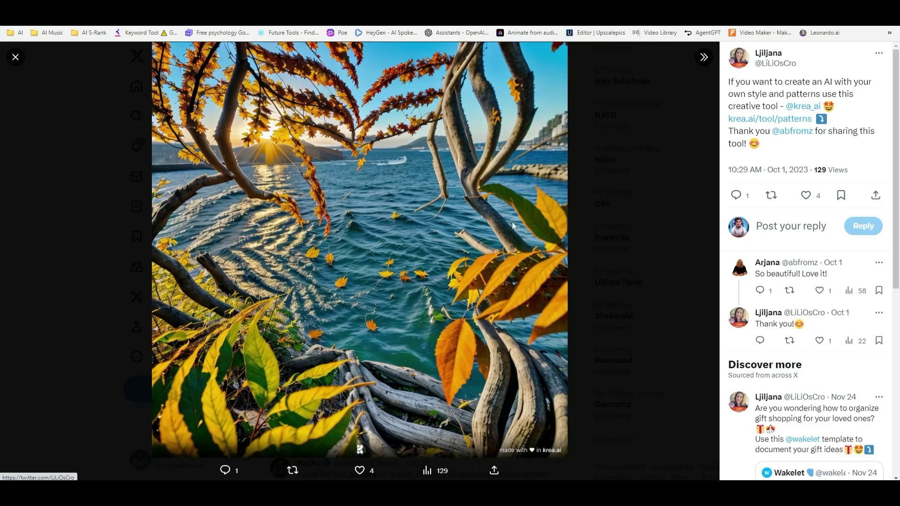
{"action": "scroll", "coordinate": [656, 305], "scroll_direction": "up", "scroll_amount": 5}
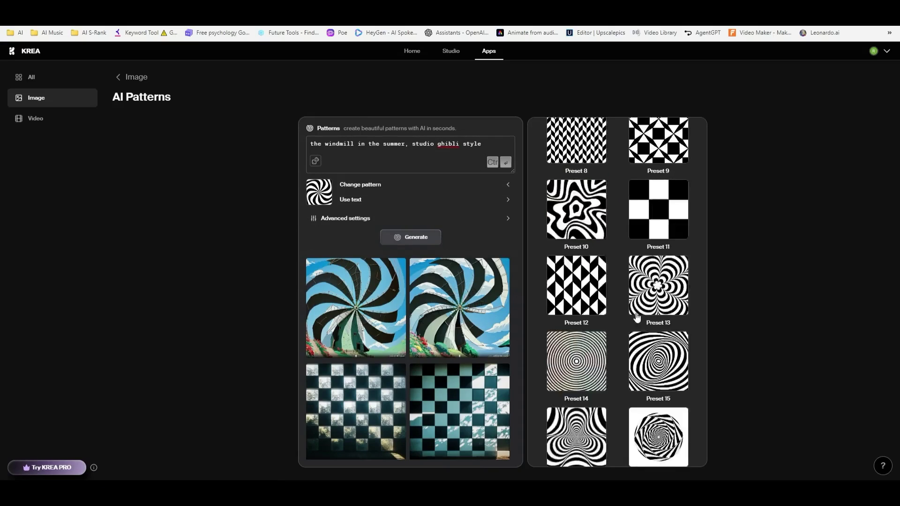
Step: Choose the concentric spiral preset and lower the pattern strength to 0.6 in Advanced settings
{"action": "left_click", "coordinate": [640, 314]}
{"action": "left_click", "coordinate": [378, 218]}
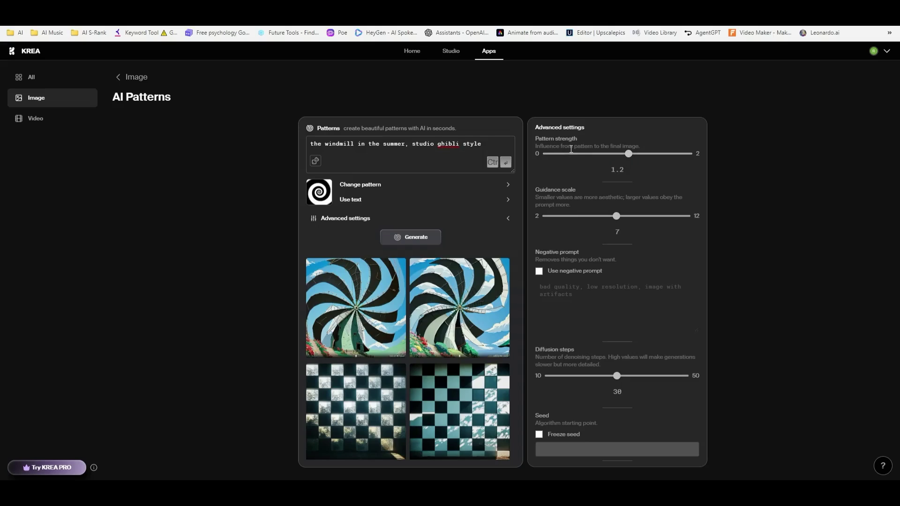
{"action": "left_click_drag", "start_coordinate": [628, 155], "coordinate": [584, 154]}
{"action": "scroll", "coordinate": [633, 272], "scroll_direction": "down", "scroll_amount": 1}
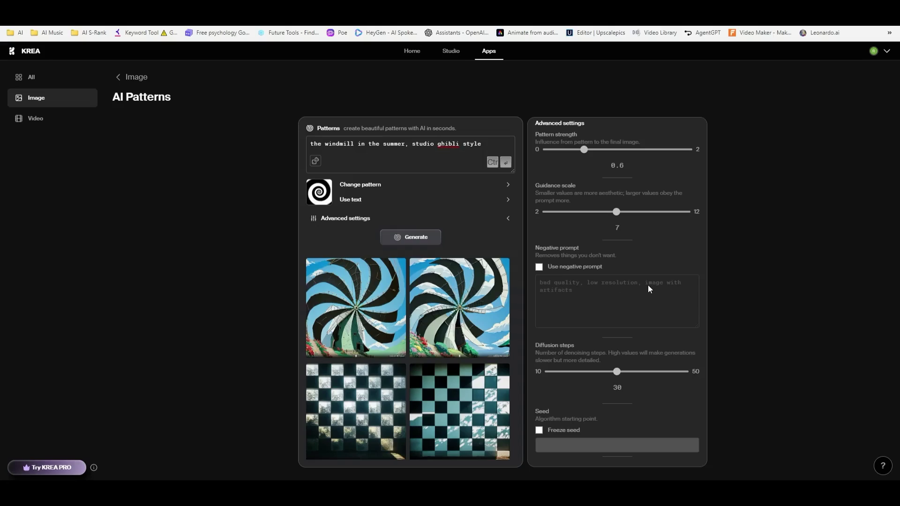
Step: Enable the negative prompt with ', red flowers' added and begin a watercolour flower-field prompt
{"action": "left_click", "coordinate": [555, 267]}
{"action": "triple_click", "coordinate": [610, 295]}
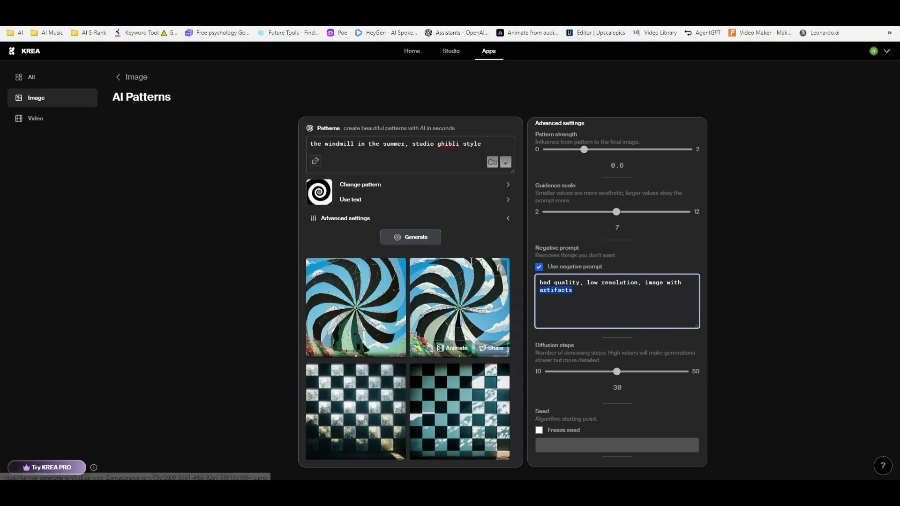
{"action": "left_click", "coordinate": [590, 290]}
{"action": "type", "text": ", red flowers"}
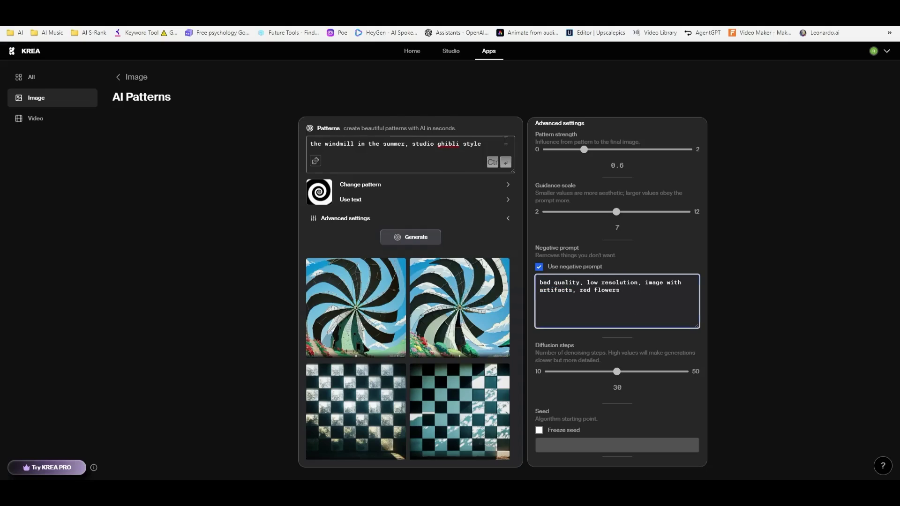
{"action": "left_click_drag", "start_coordinate": [483, 143], "coordinate": [253, 139]}
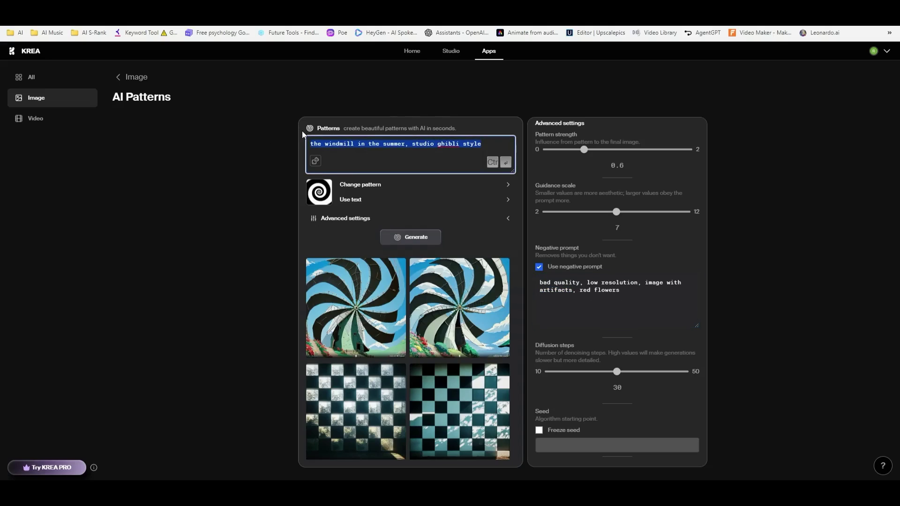
{"action": "type", "text": "a field of flow"}
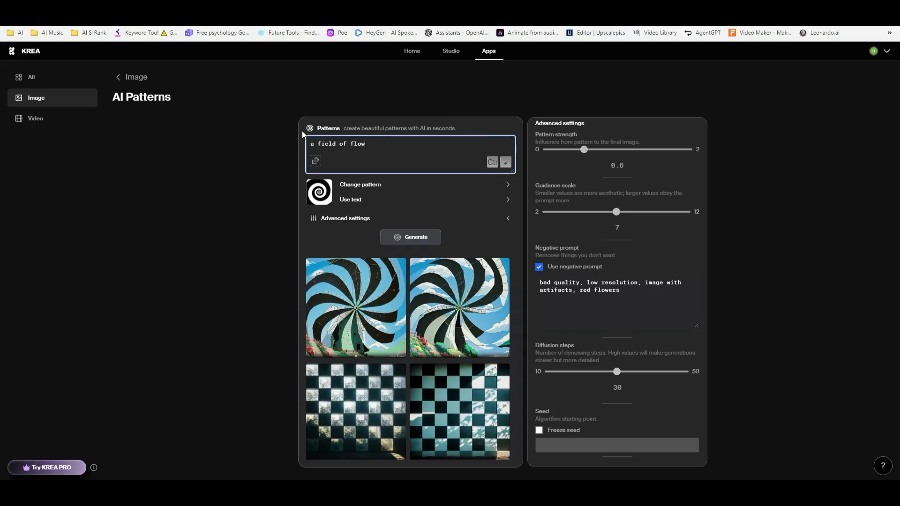
{"action": "type", "text": "ers in the style "}
{"action": "type", "text": "of waterr"}
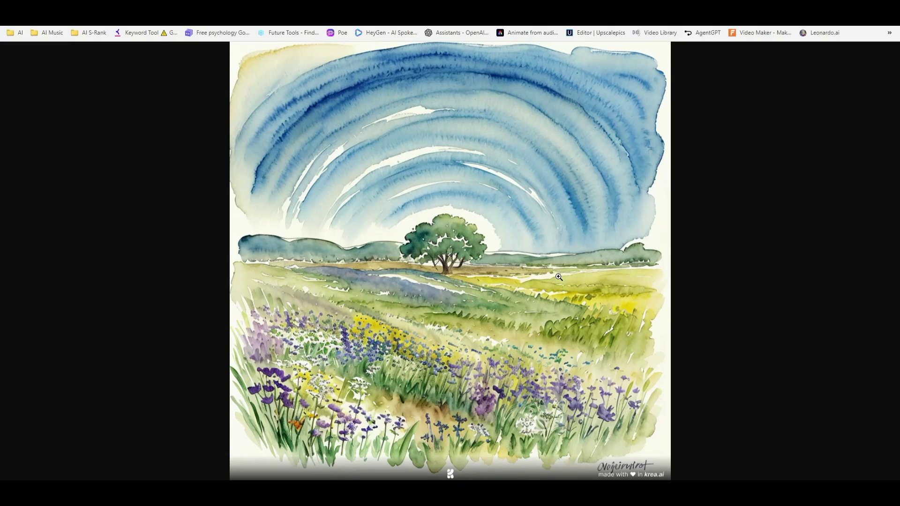
Step: Look at the watercolour field and spiral results full size, closing each view
{"action": "left_click", "coordinate": [274, 102]}
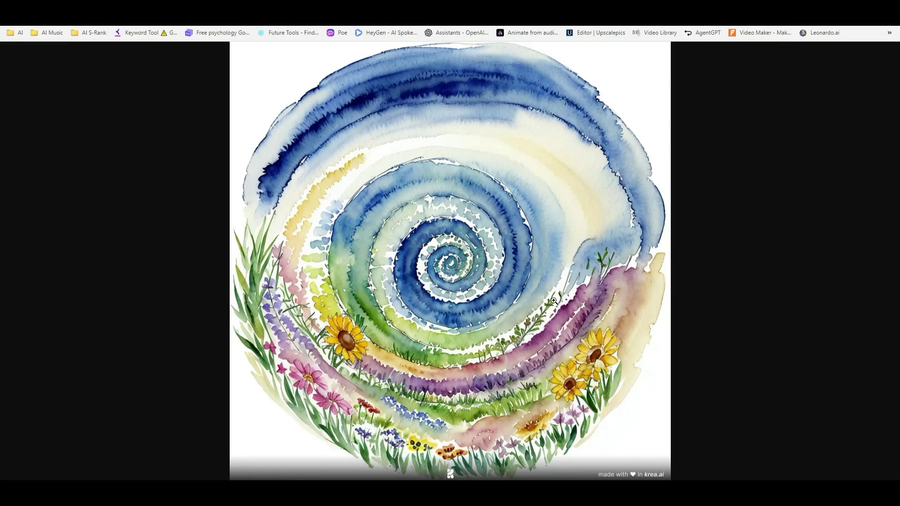
{"action": "key", "text": "Escape"}
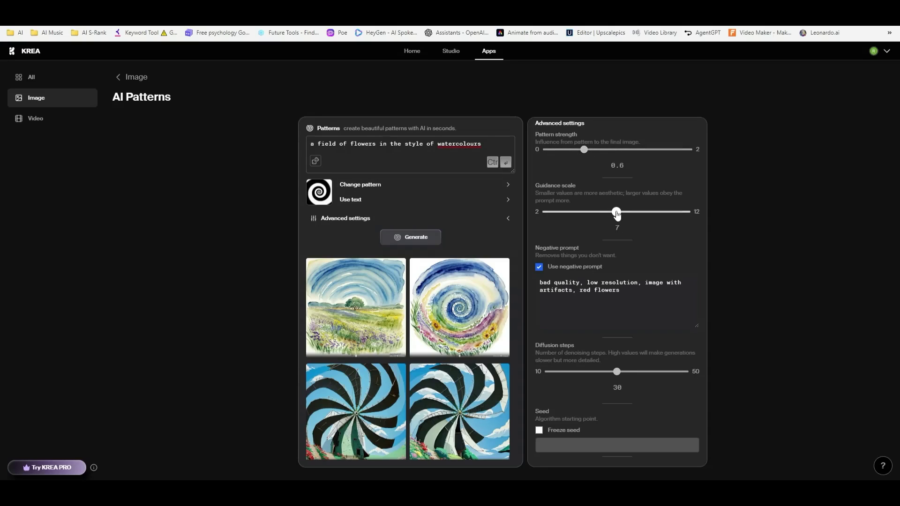
Step: Set the guidance scale to 12 and delete 'red flowers' from the negative prompt
{"action": "left_click_drag", "start_coordinate": [615, 213], "coordinate": [539, 213]}
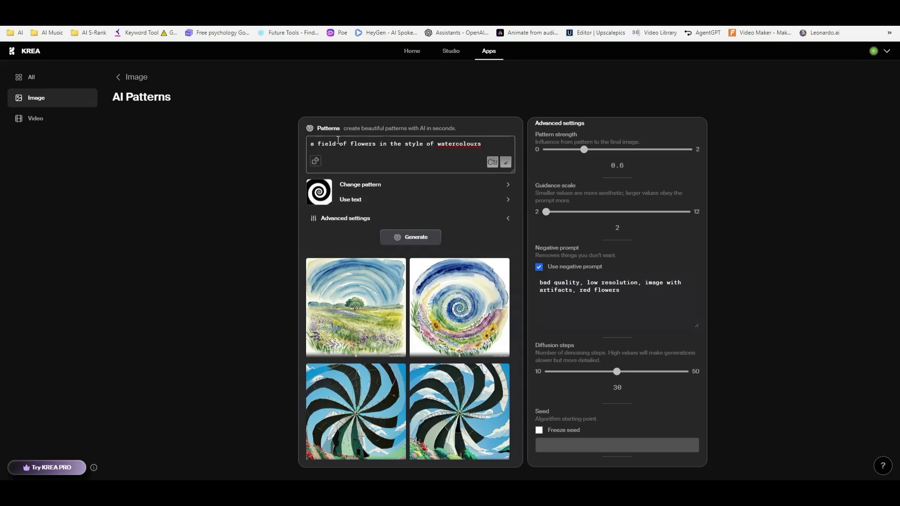
{"action": "left_click", "coordinate": [486, 143]}
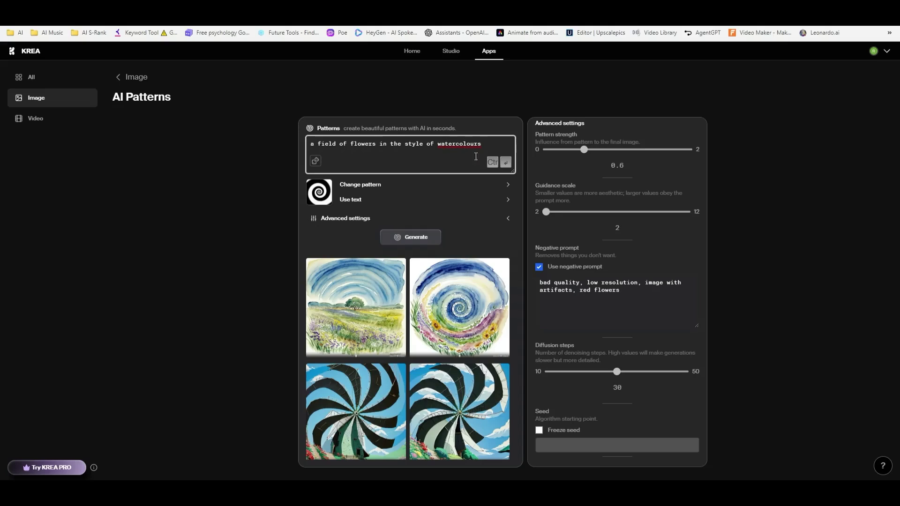
{"action": "left_click_drag", "start_coordinate": [549, 211], "coordinate": [696, 213]}
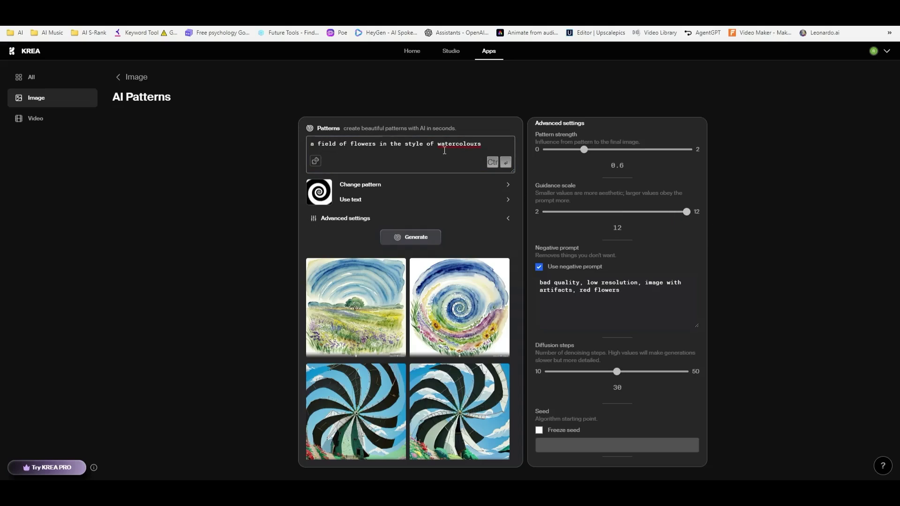
{"action": "left_click", "coordinate": [442, 145]}
{"action": "mouse_move", "coordinate": [691, 209]}
{"action": "left_mouse_down"}
{"action": "mouse_move", "coordinate": [635, 217]}
{"action": "mouse_move", "coordinate": [738, 221]}
{"action": "left_mouse_up"}
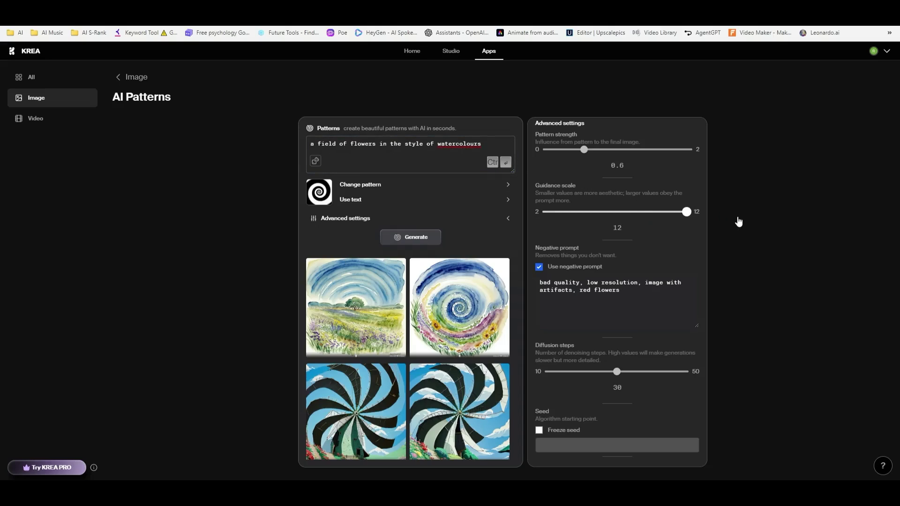
{"action": "left_click", "coordinate": [644, 291]}
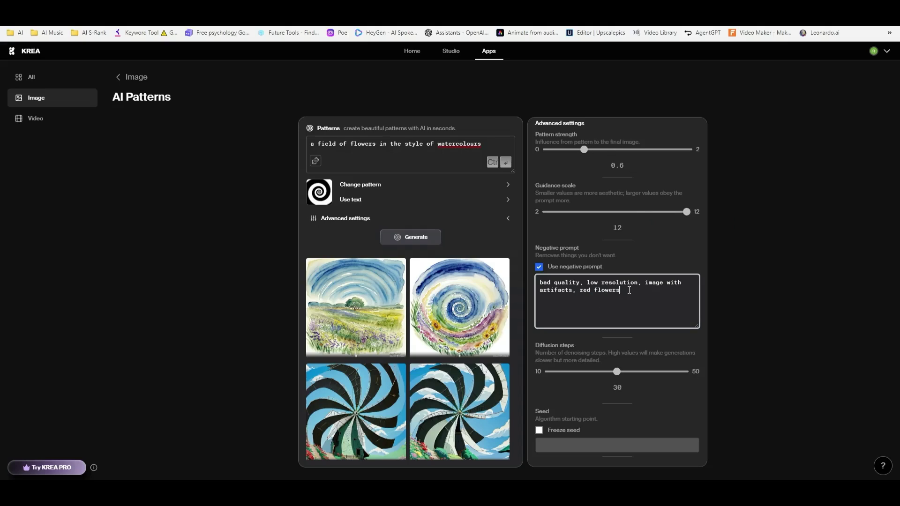
{"action": "key", "text": "BackSpace"}
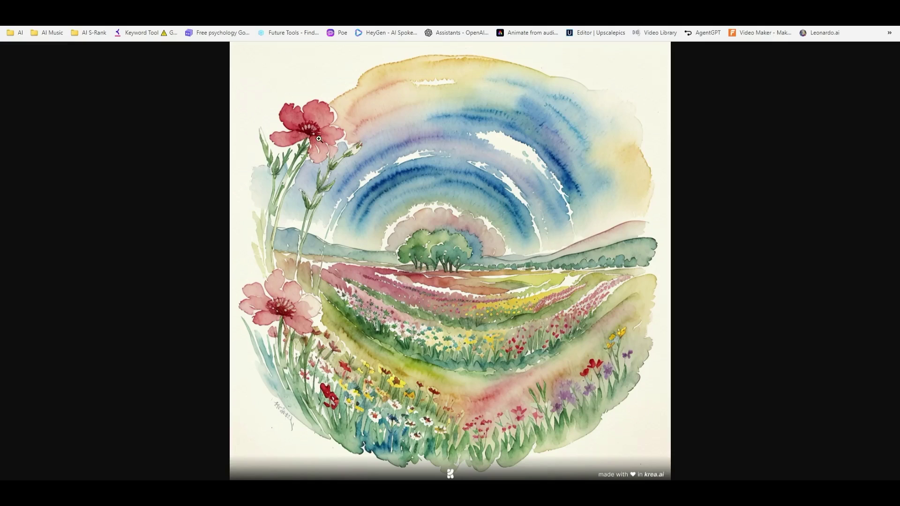
Step: Close the image viewer, raise pattern strength to 2, and regenerate the watercolour flowers
{"action": "key", "text": "Right"}
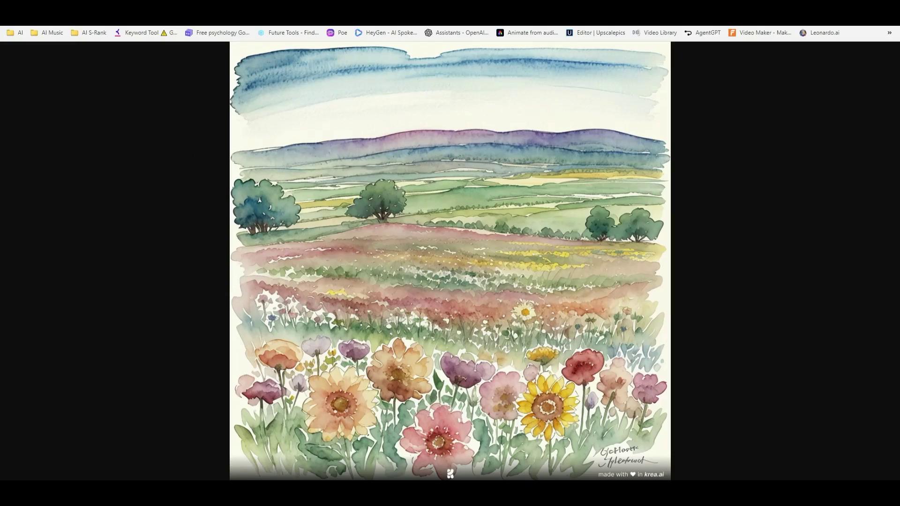
{"action": "key", "text": "Escape"}
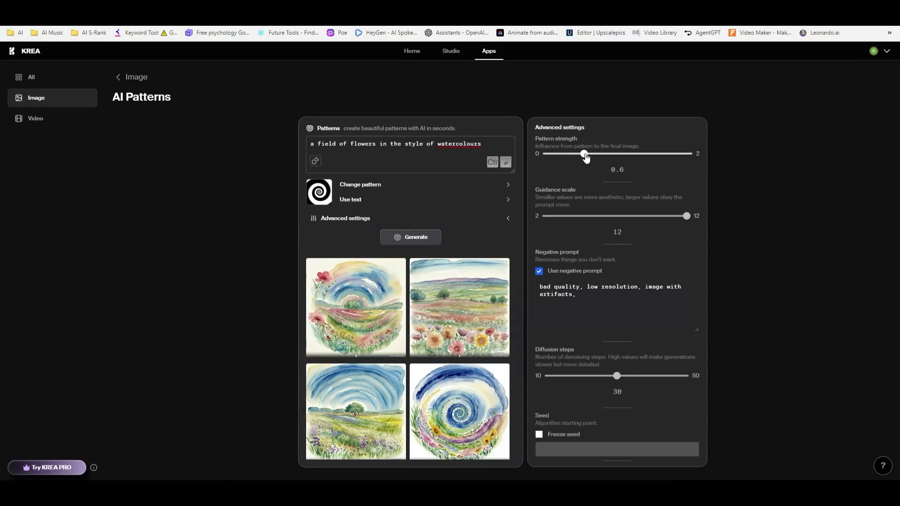
{"action": "left_click_drag", "start_coordinate": [585, 157], "coordinate": [733, 170]}
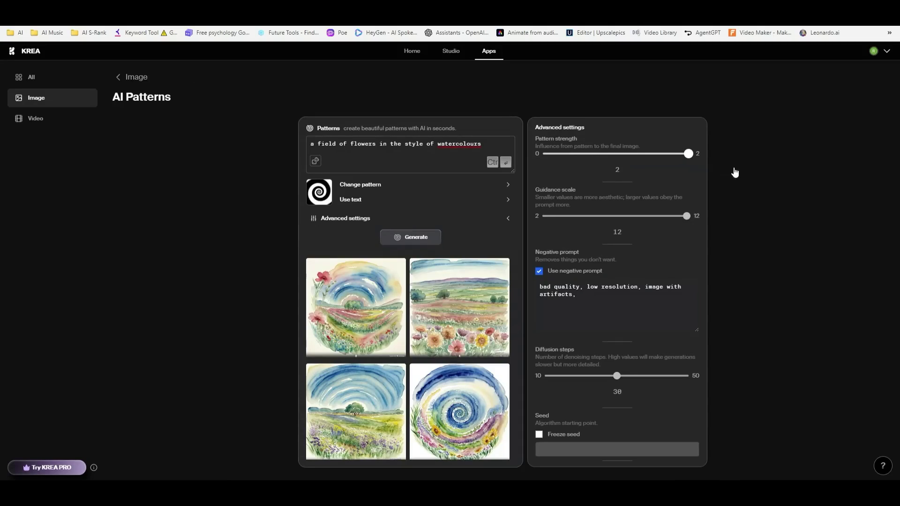
{"action": "left_click", "coordinate": [426, 242]}
{"action": "mouse_move", "coordinate": [356, 307]}
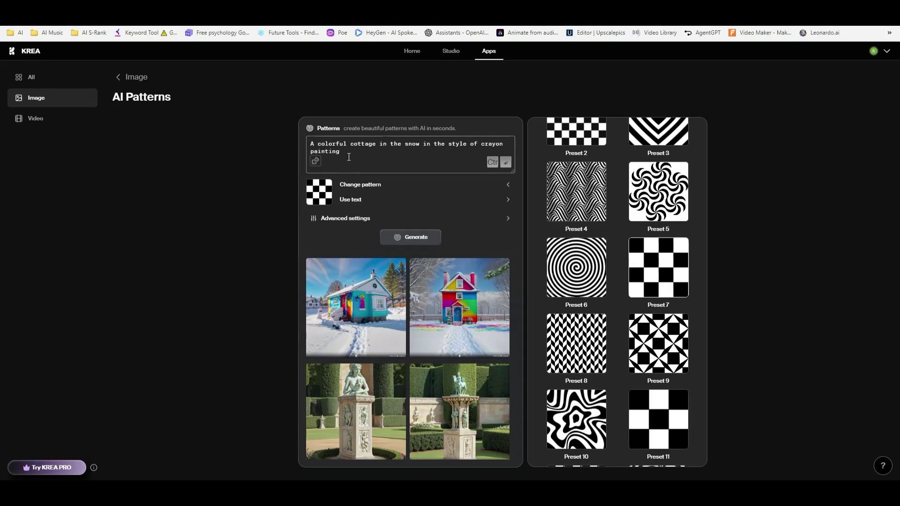
Step: View the first snow-cottage and the rainbow-house images full size
{"action": "left_click", "coordinate": [365, 312]}
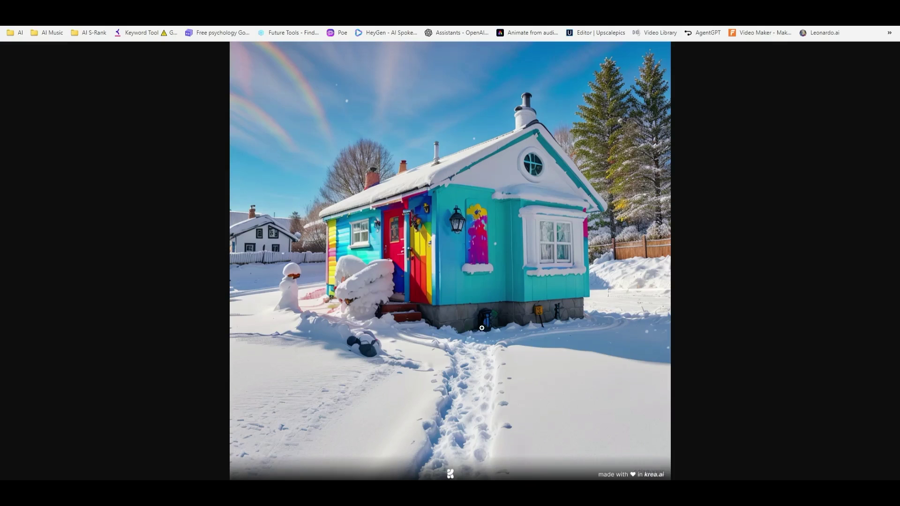
{"action": "key", "text": "Escape"}
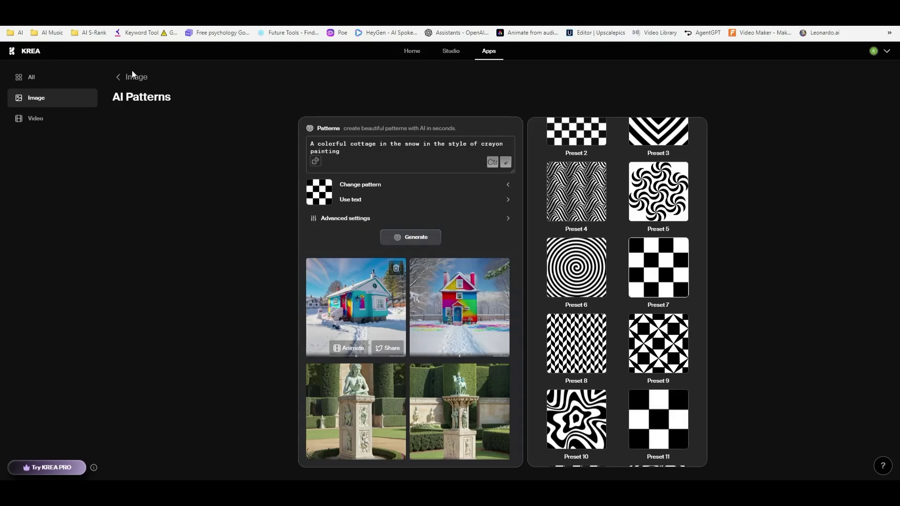
{"action": "left_click", "coordinate": [509, 336]}
{"action": "key", "text": "Escape"}
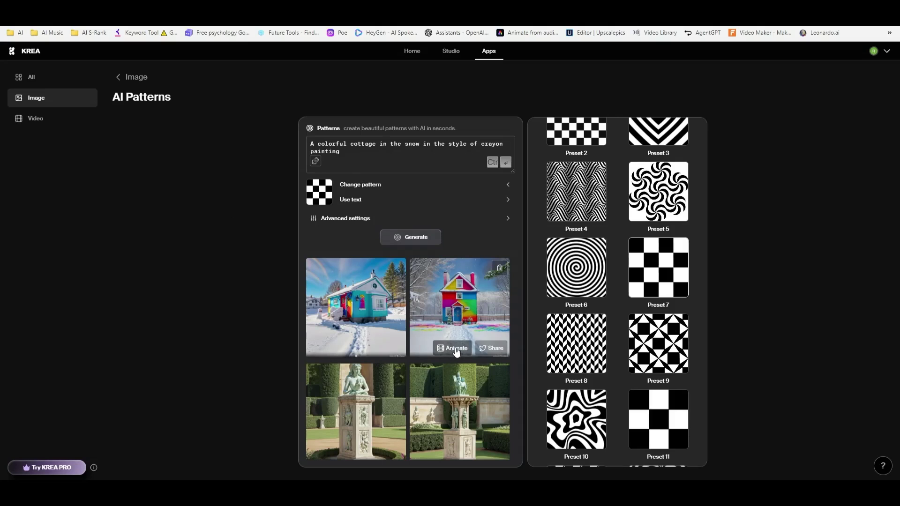
Step: Animate the rainbow-house image into a video clip and play it full screen
{"action": "left_click", "coordinate": [452, 353]}
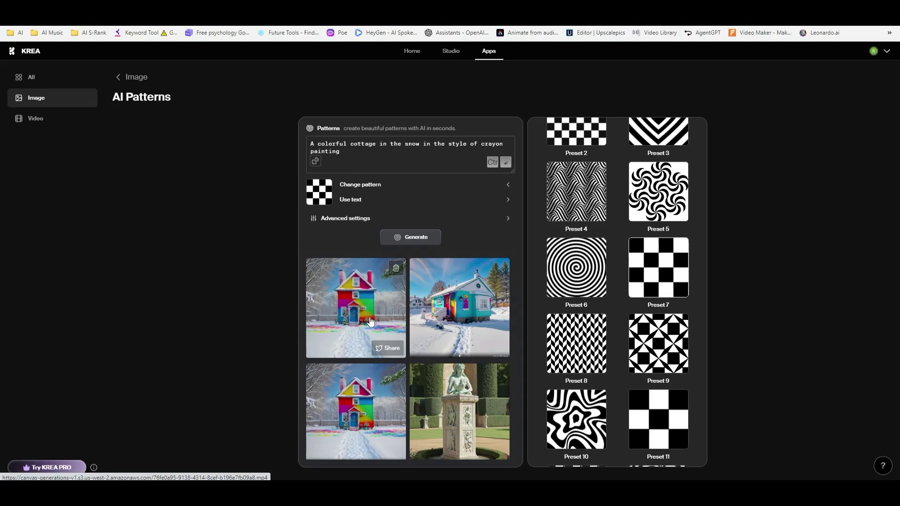
{"action": "left_click", "coordinate": [368, 321]}
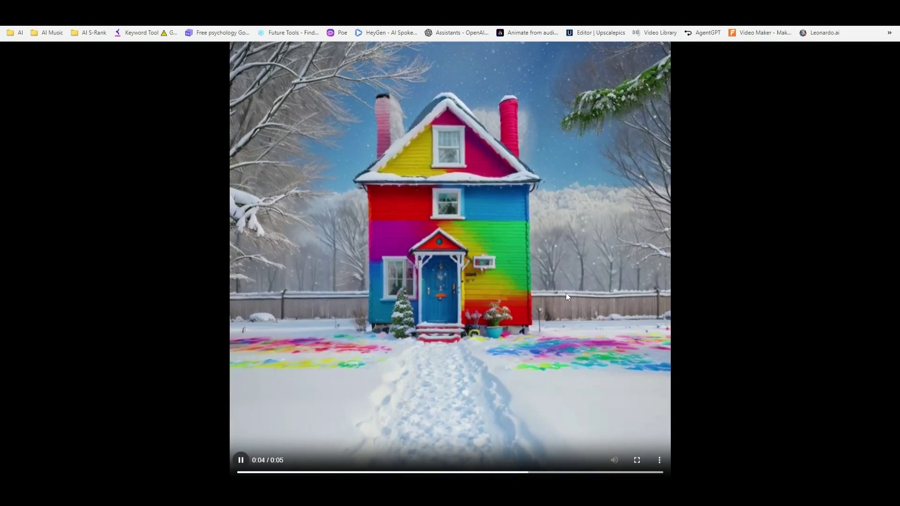
{"action": "key", "text": "Escape"}
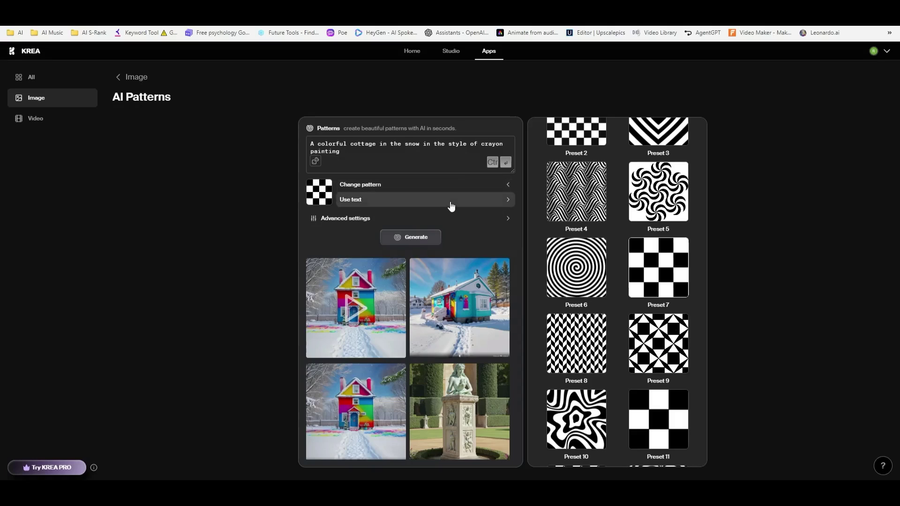
Step: Swap the checkerboard for a SNOW text pattern and generate new snow-cottage images
{"action": "left_click", "coordinate": [474, 208]}
{"action": "left_click", "coordinate": [667, 332]}
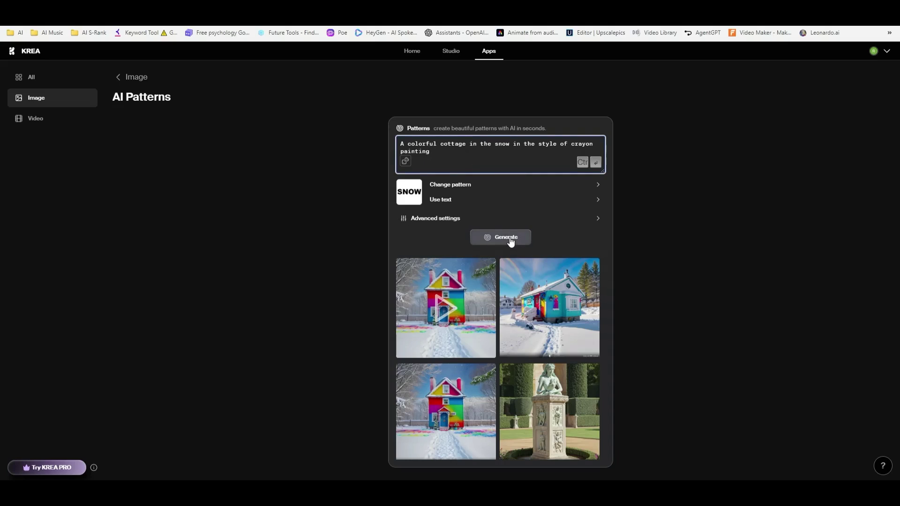
{"action": "left_click", "coordinate": [509, 238]}
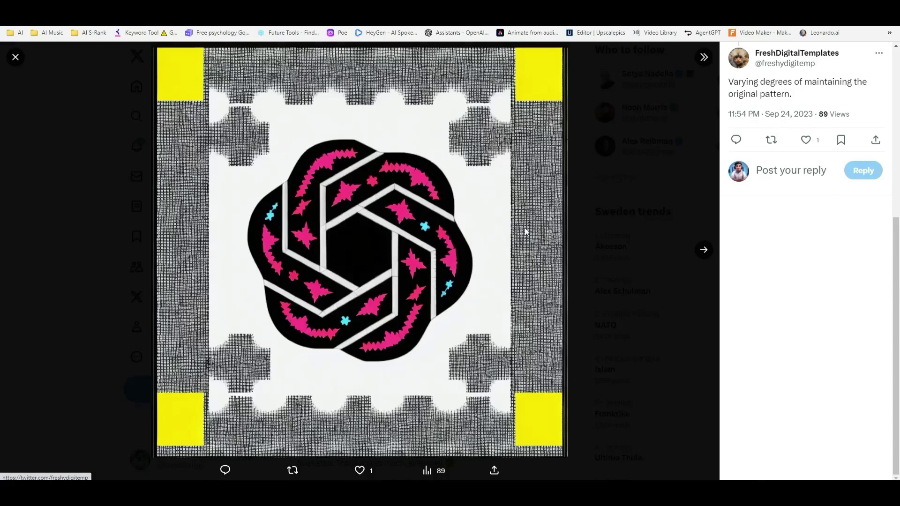
Step: Page through the tweet's images, then open KREA's 'real-time is here' post from its home page
{"action": "left_click", "coordinate": [704, 249]}
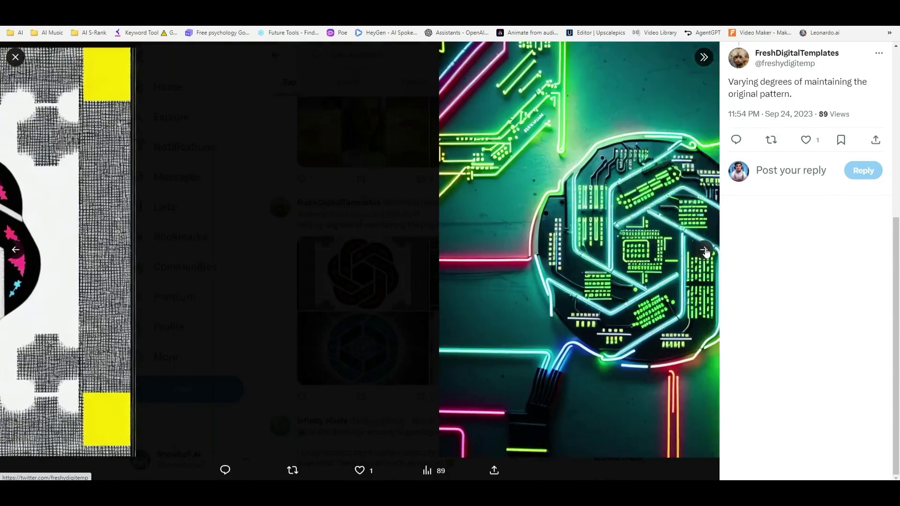
{"action": "left_click", "coordinate": [704, 249]}
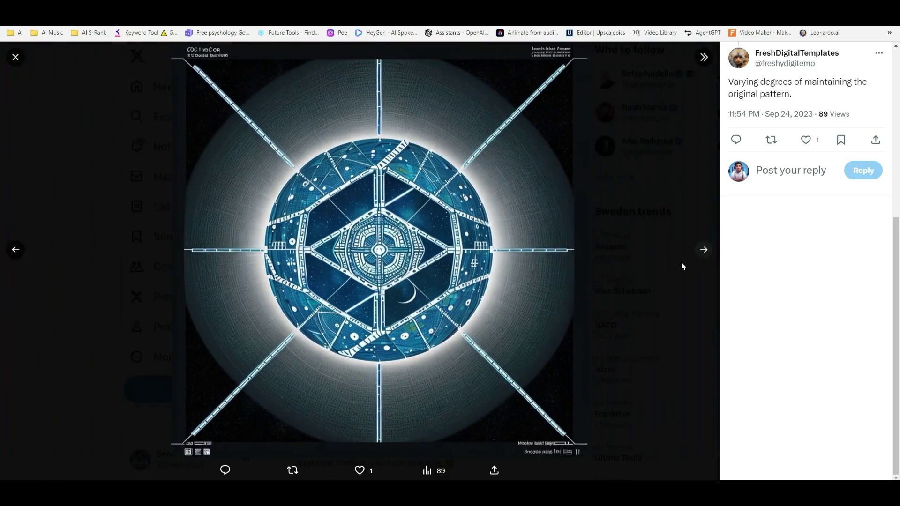
{"action": "left_click", "coordinate": [705, 251]}
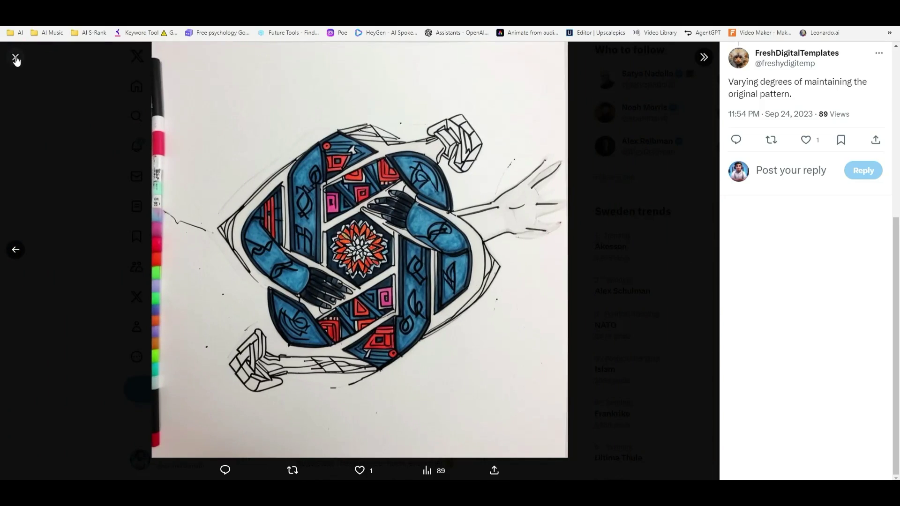
{"action": "left_click", "coordinate": [15, 57]}
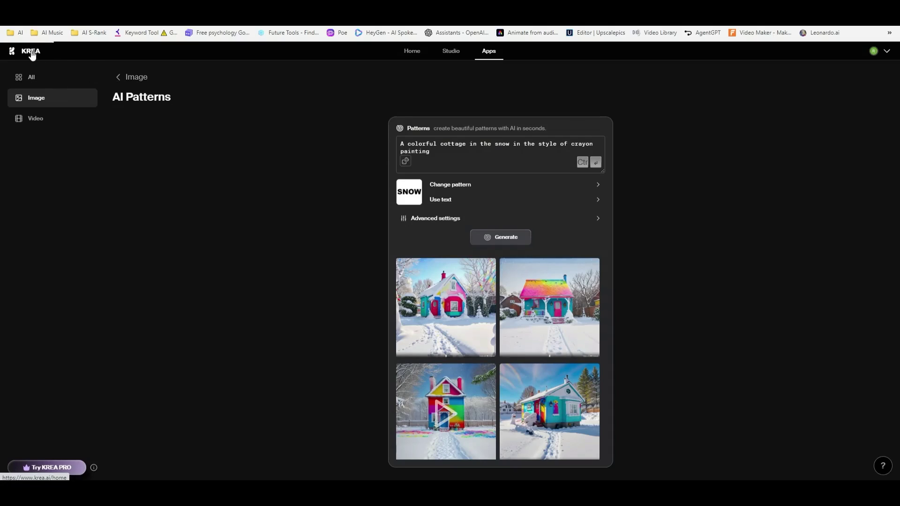
{"action": "left_click", "coordinate": [31, 52]}
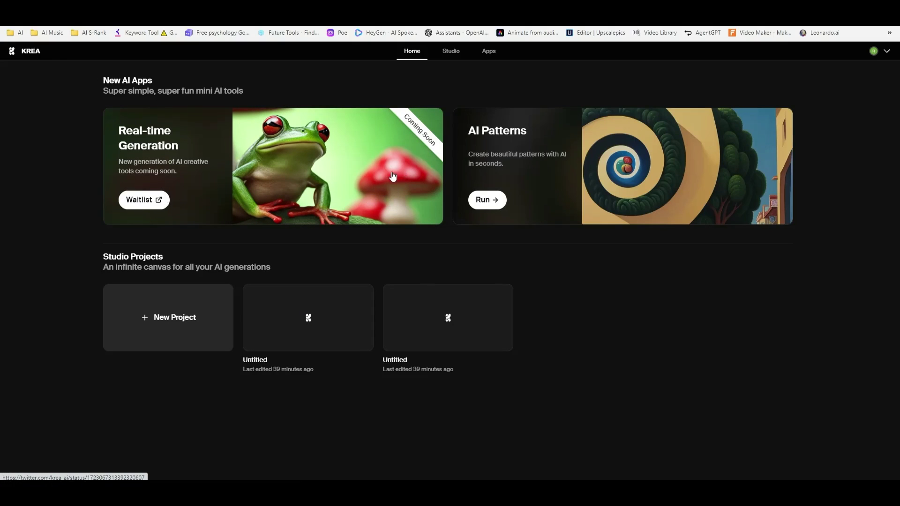
{"action": "left_click", "coordinate": [429, 163]}
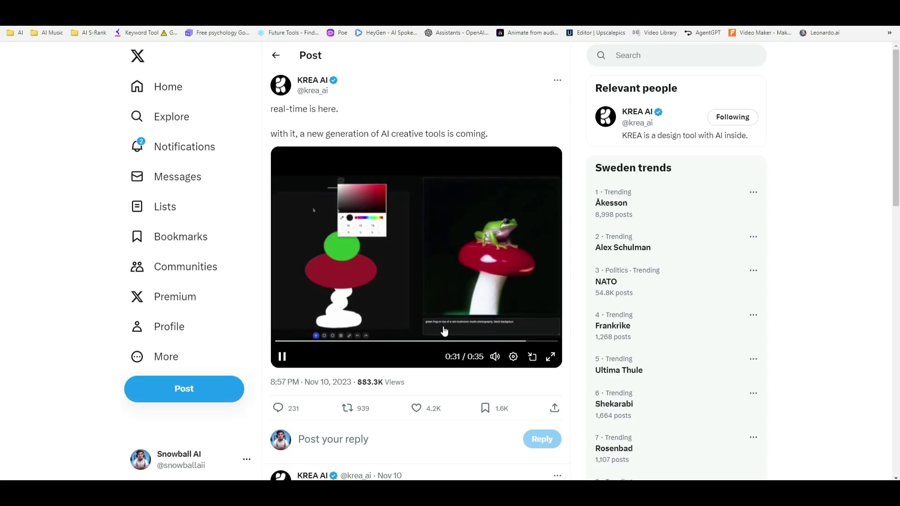
Step: Switch the embedded real-time demo video in KREA's post to full screen
{"action": "left_click", "coordinate": [550, 358]}
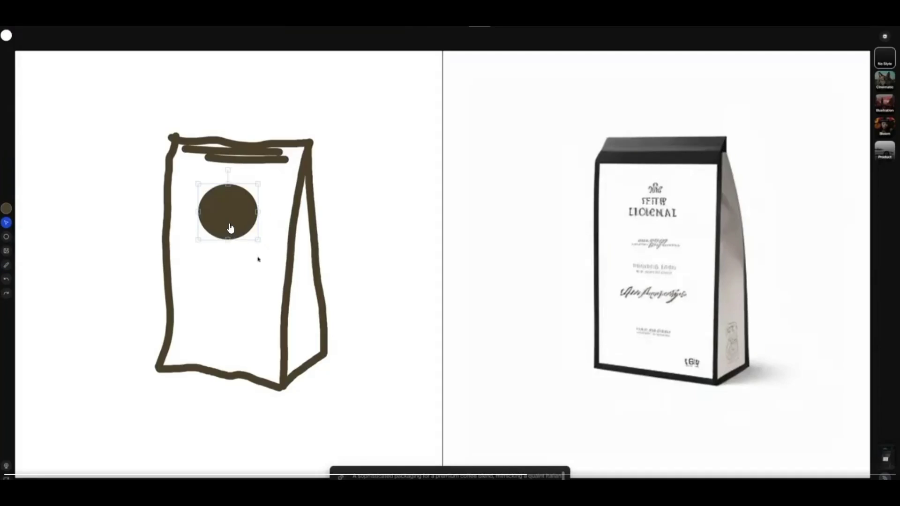
Step: Seek ahead in the full-screen demo to the skyscraper and jungle examples
{"action": "left_click_drag", "start_coordinate": [241, 196], "coordinate": [242, 244]}
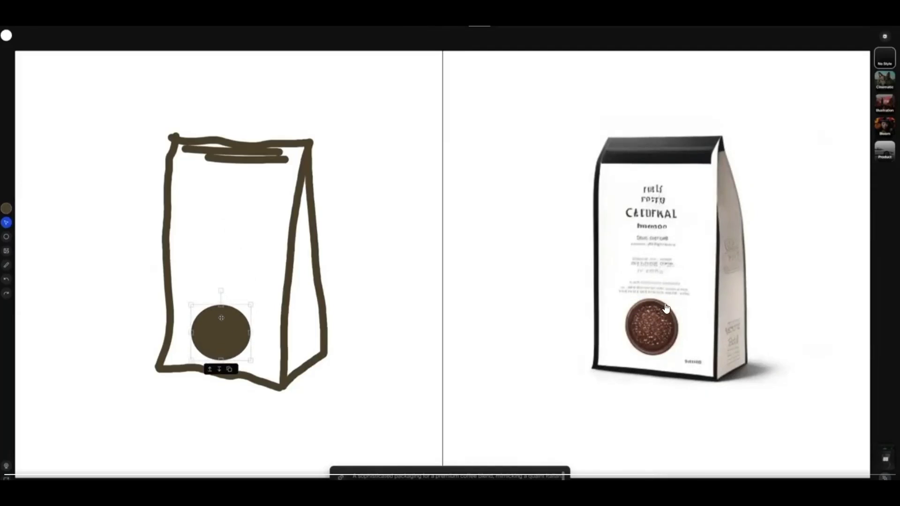
{"action": "left_click_drag", "start_coordinate": [374, 343], "coordinate": [424, 323]}
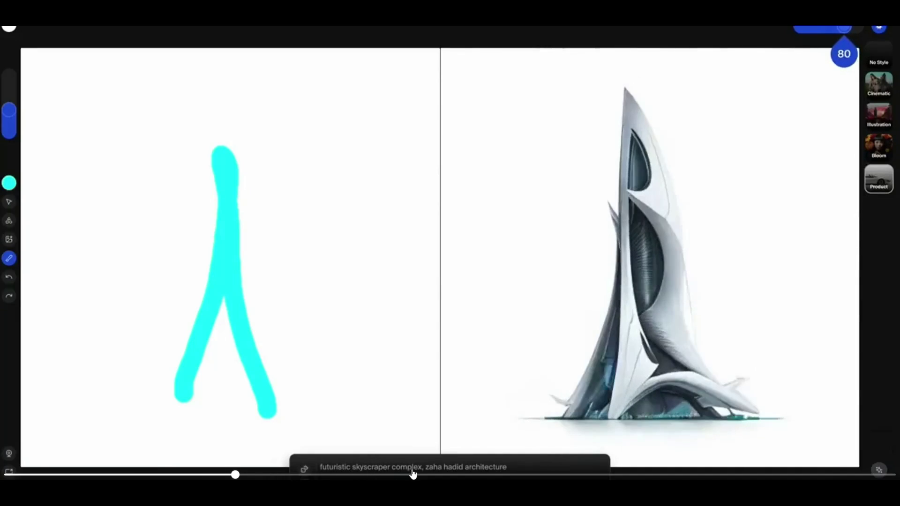
{"action": "left_click", "coordinate": [494, 475]}
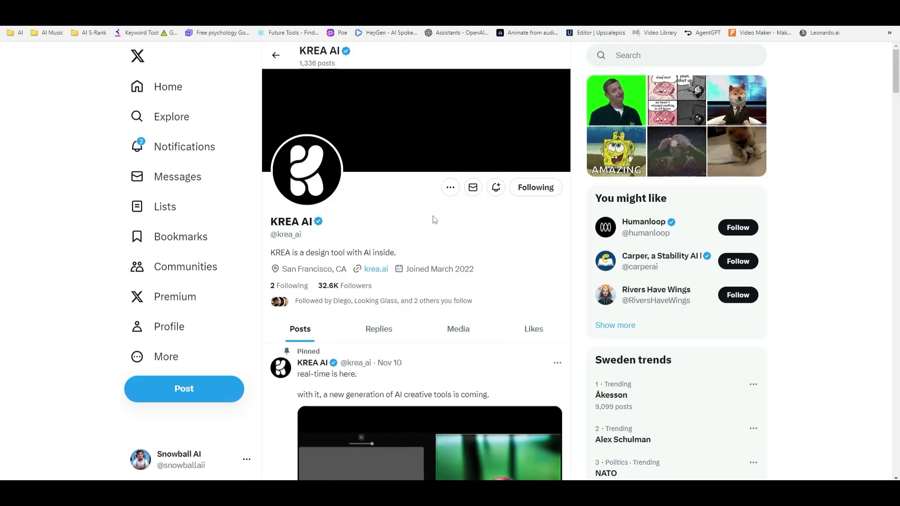
{"action": "scroll", "coordinate": [420, 215], "scroll_direction": "down", "scroll_amount": 4}
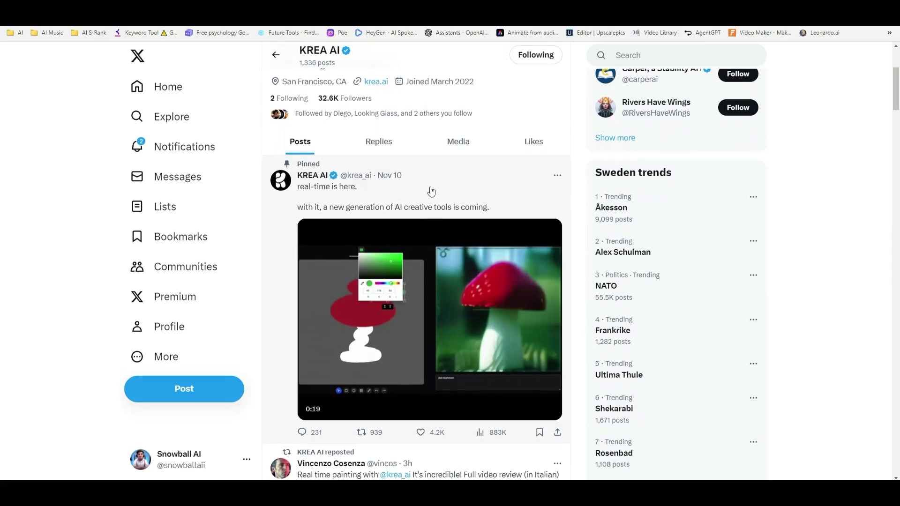
{"action": "scroll", "coordinate": [427, 97], "scroll_direction": "down", "scroll_amount": 6}
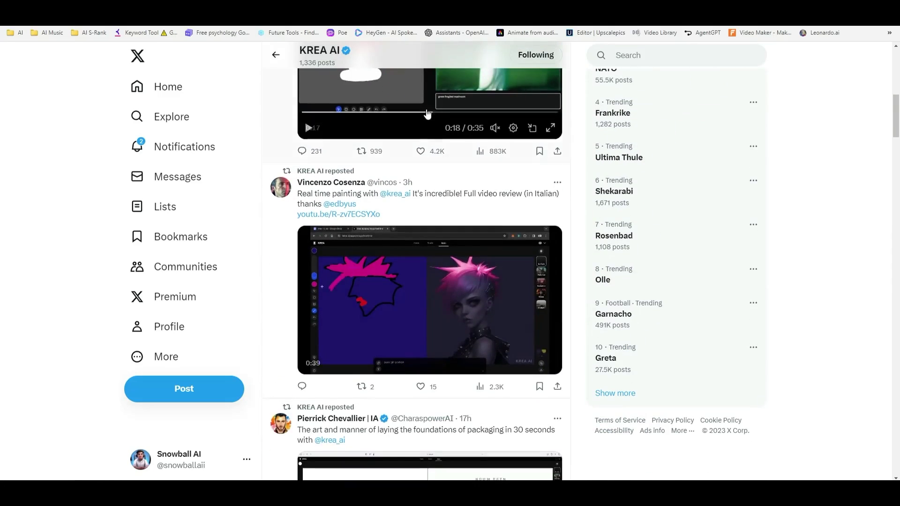
{"action": "scroll", "coordinate": [427, 117], "scroll_direction": "down", "scroll_amount": 3}
{"action": "scroll", "coordinate": [428, 147], "scroll_direction": "down", "scroll_amount": 4}
{"action": "scroll", "coordinate": [430, 154], "scroll_direction": "down", "scroll_amount": 4}
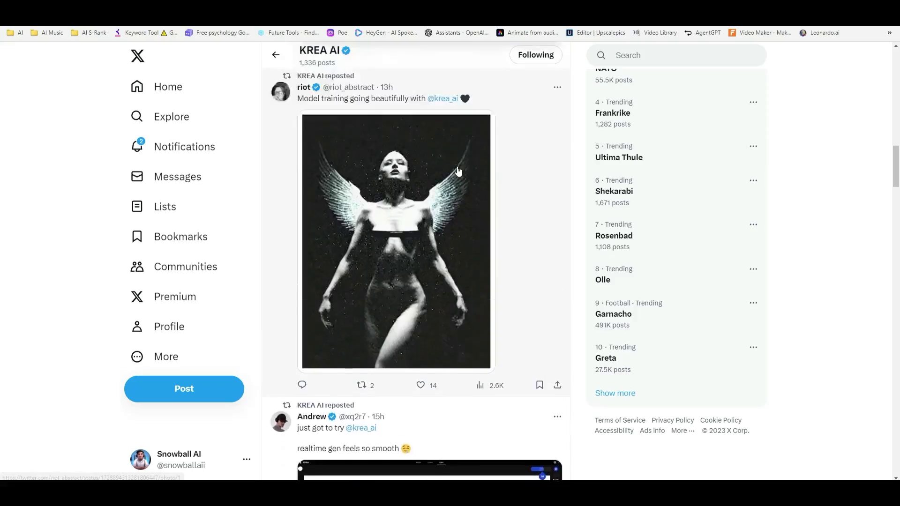
{"action": "scroll", "coordinate": [450, 173], "scroll_direction": "up", "scroll_amount": 15}
{"action": "scroll", "coordinate": [432, 187], "scroll_direction": "up", "scroll_amount": 3}
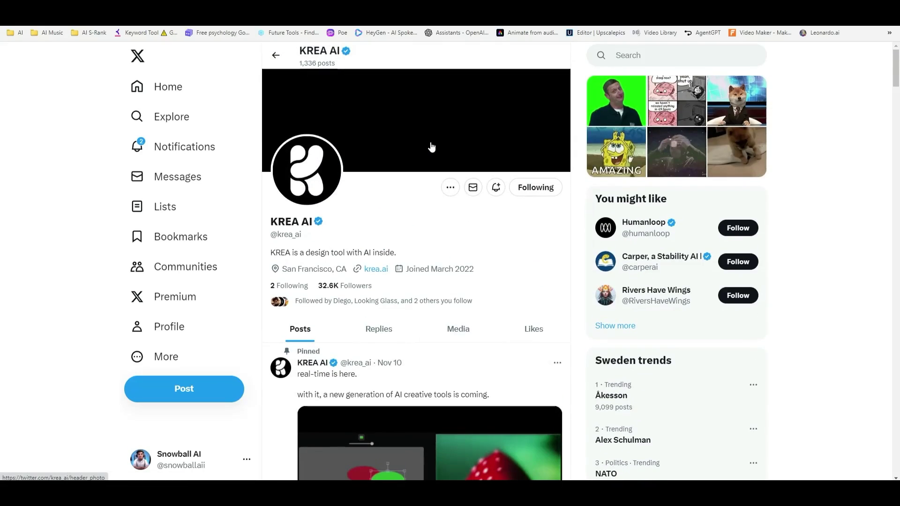